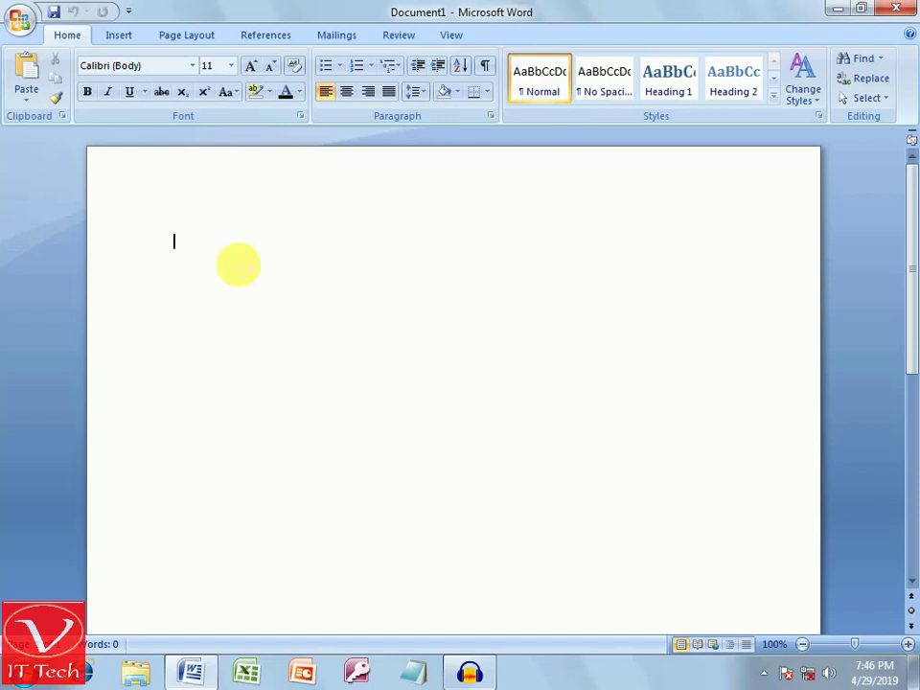
Insert the picture 432894-tropical-desktop-backgrounds-2080x1300-for-windows from the Desktop into the blank document.
left_click(119, 35)
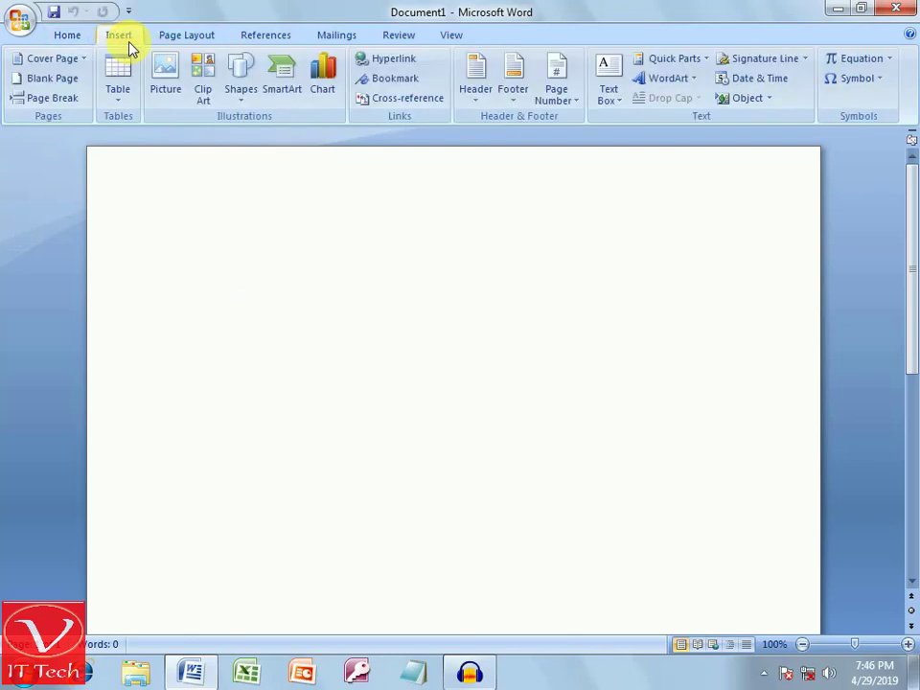
left_click(172, 85)
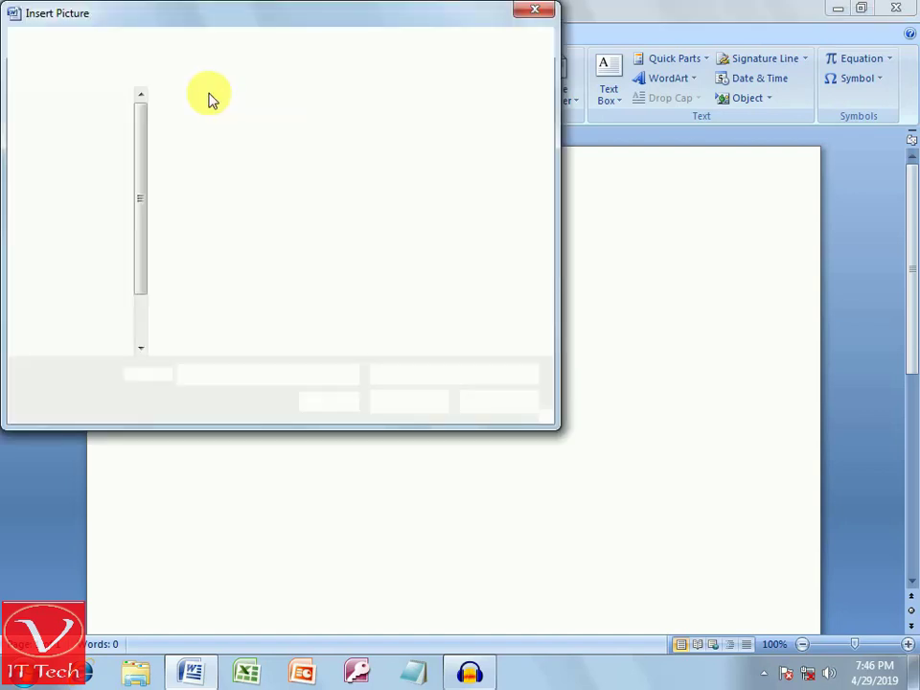
mouse_move(139, 180)
left_mouse_down()
mouse_move(135, 268)
mouse_move(141, 156)
left_mouse_up()
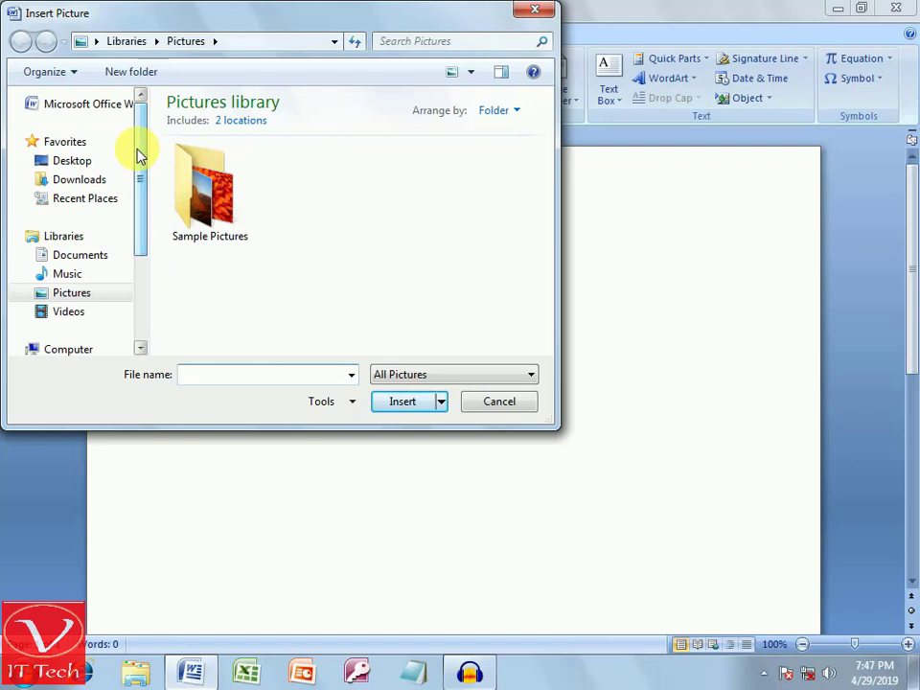
left_click(75, 164)
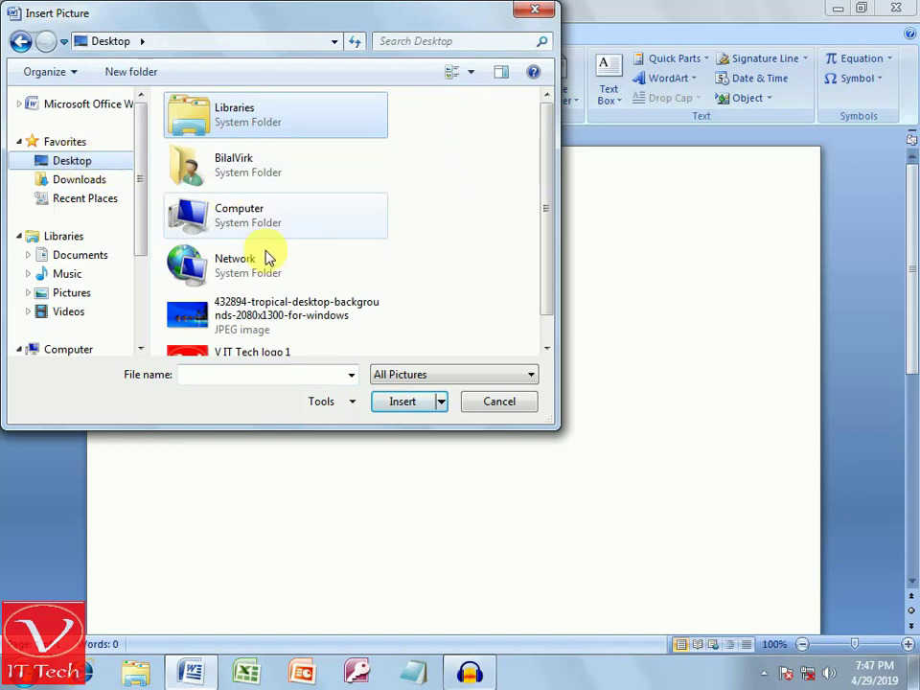
left_click(242, 316)
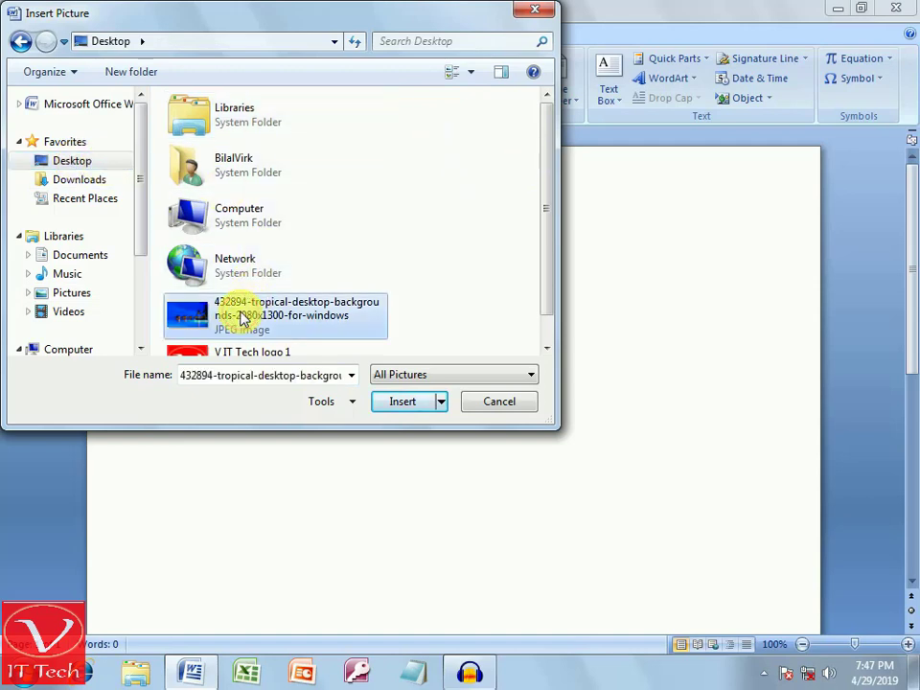
left_click(401, 402)
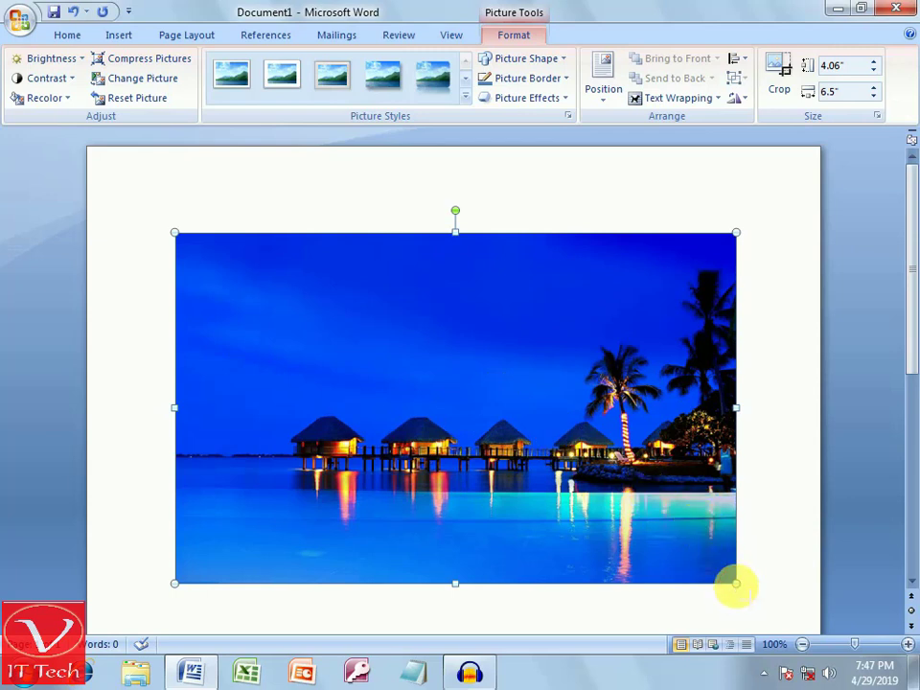
Shrink the inserted picture proportionally to about 2.05" high by 3.28" wide, keeping it selected.
left_click_drag(735, 582, 442, 423)
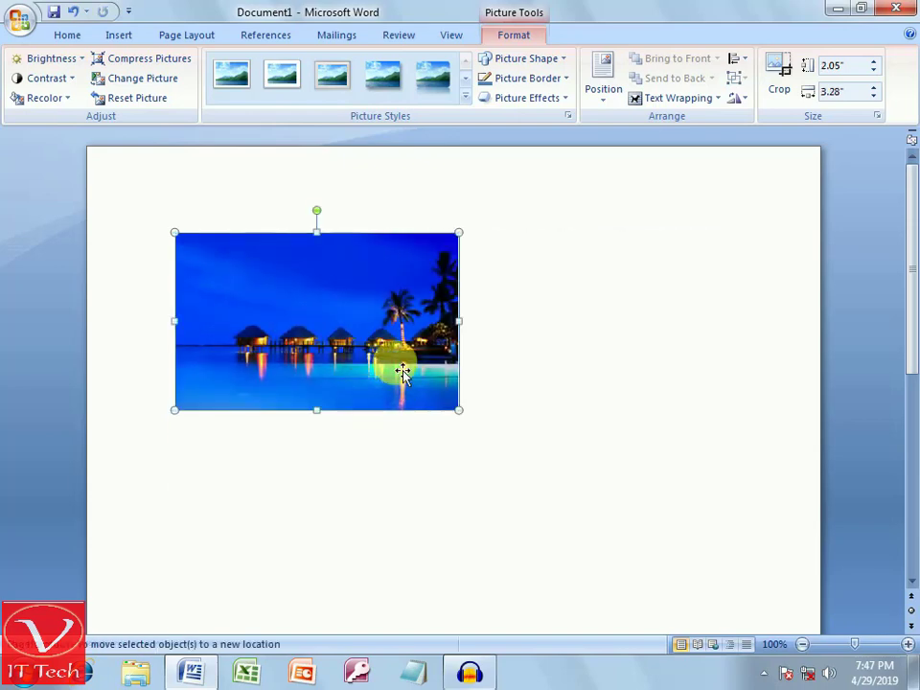
left_click(468, 390)
left_click(386, 373)
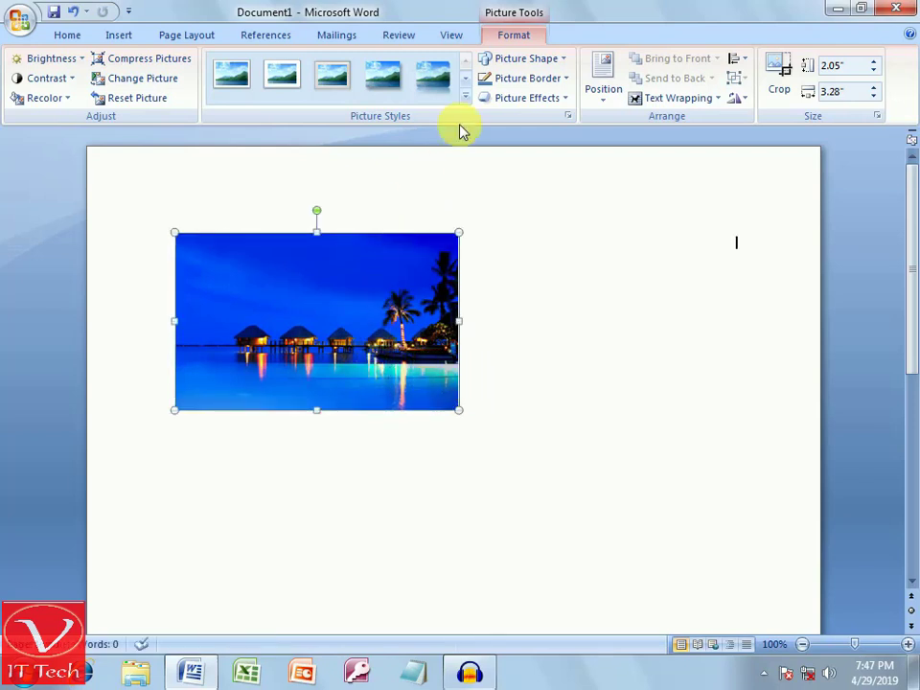
Set the picture's text wrapping to Top and bottom and move it toward the right margin, slightly lower on the page.
left_click(606, 109)
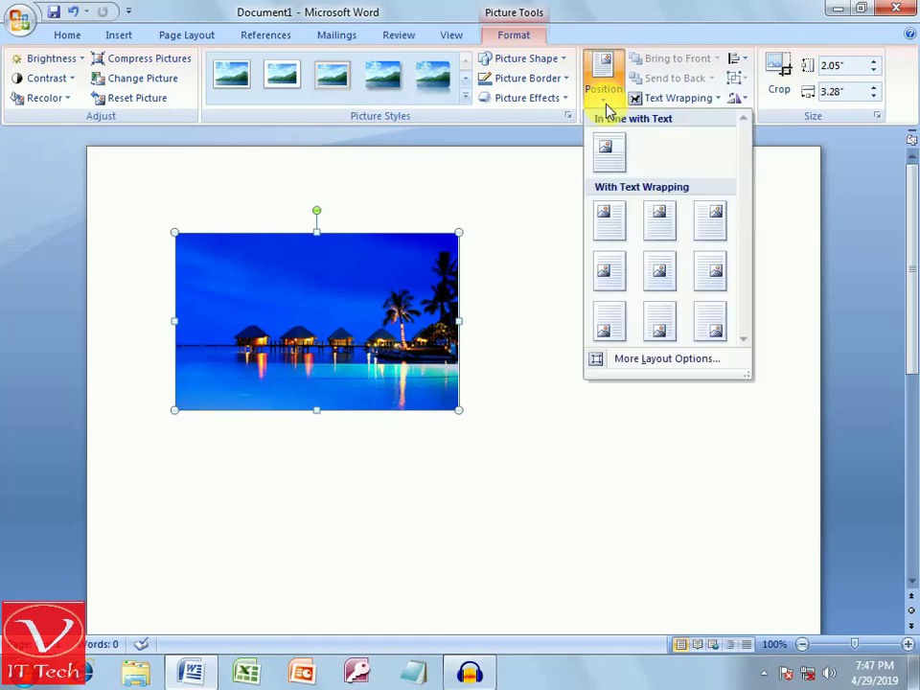
left_click(656, 367)
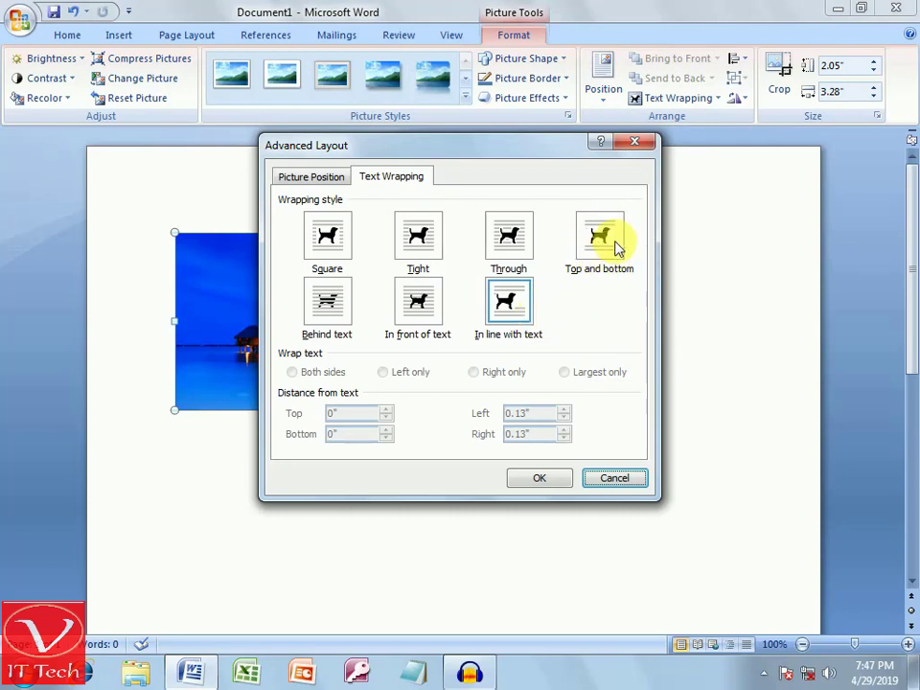
left_click(600, 252)
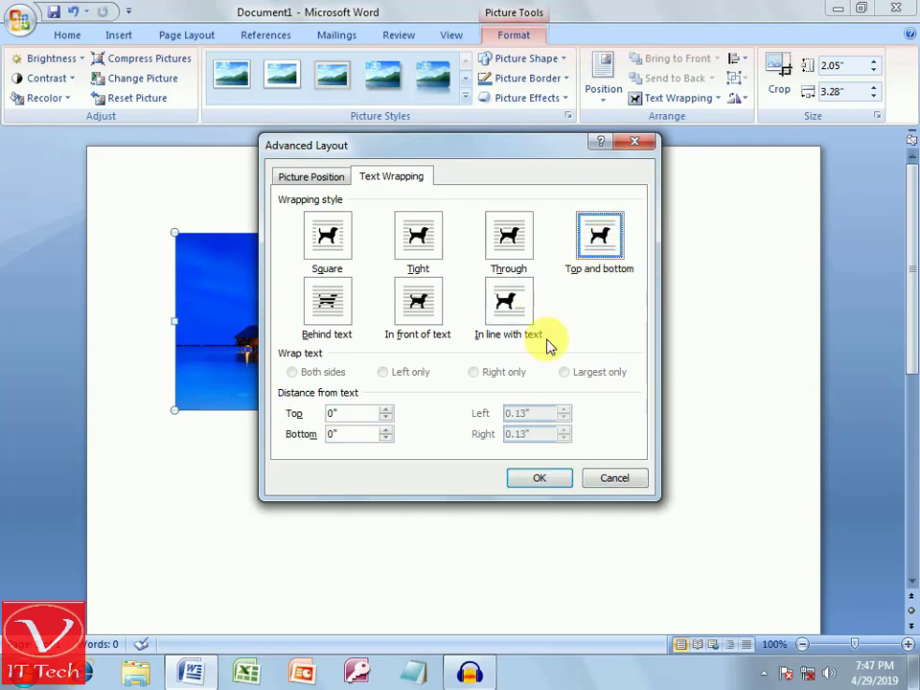
left_click(539, 478)
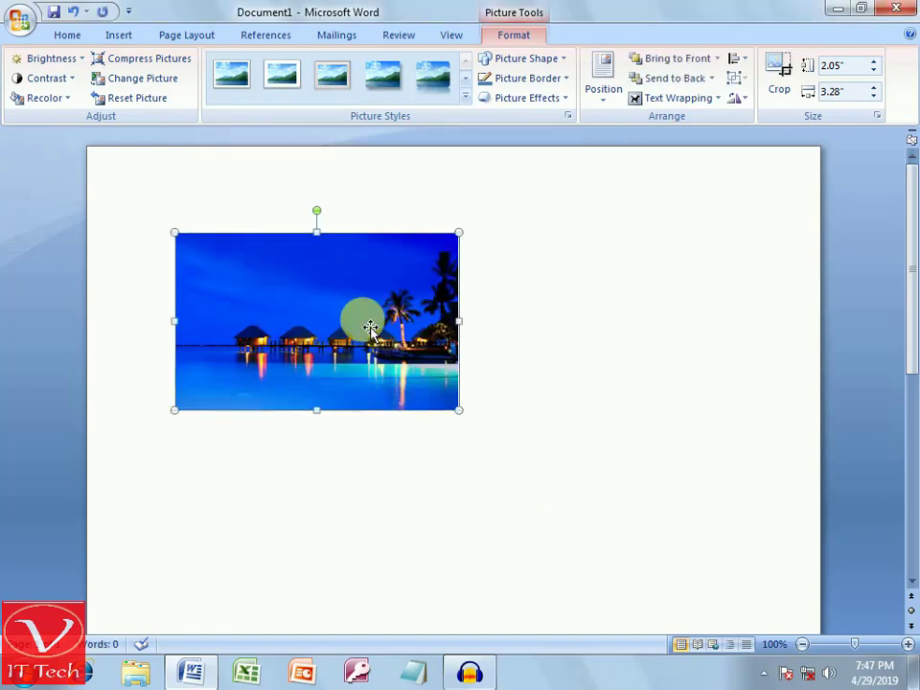
left_click_drag(363, 330, 590, 358)
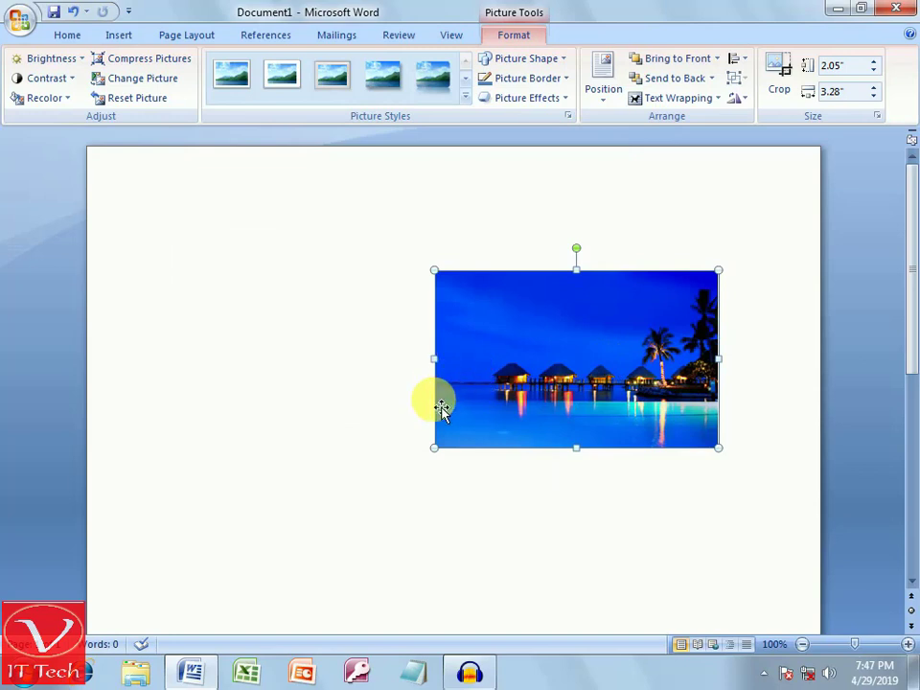
Resize the picture from its lower-left corner and left edge to about 1.91" high by 2.5" wide.
left_click(433, 447)
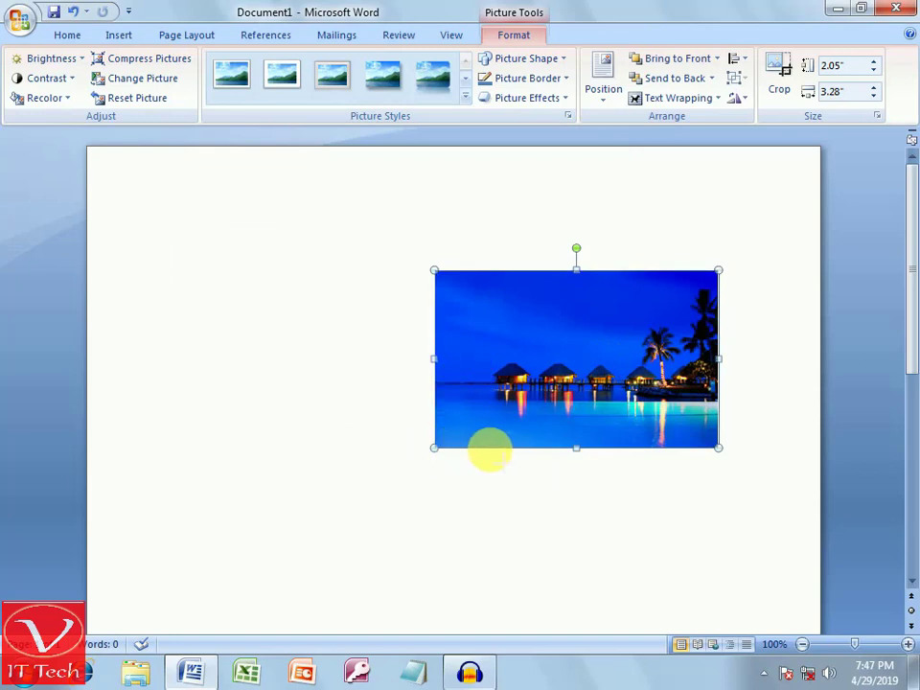
left_click_drag(514, 443, 537, 436)
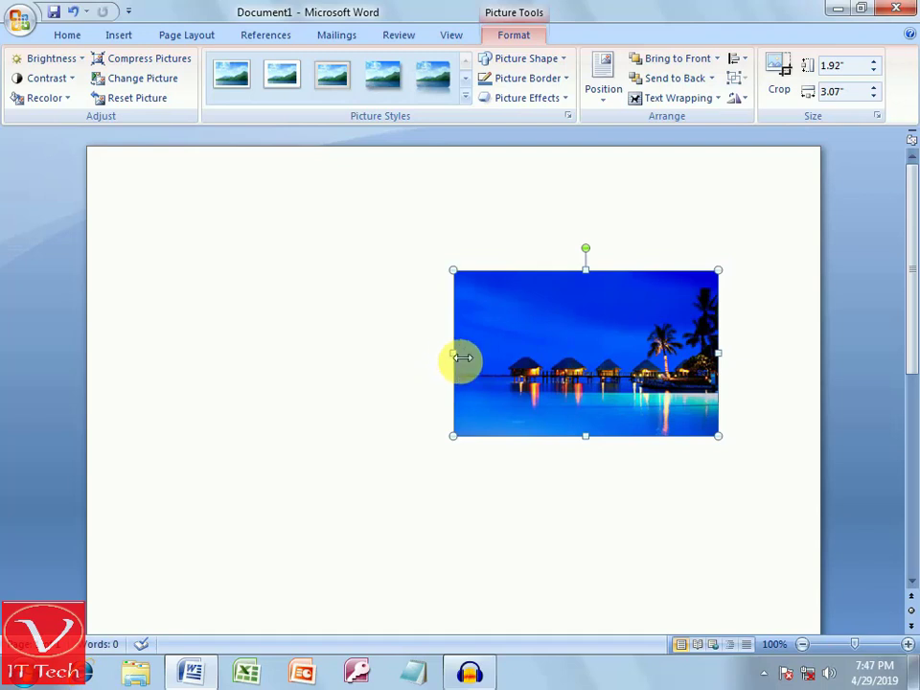
left_click_drag(463, 358, 510, 365)
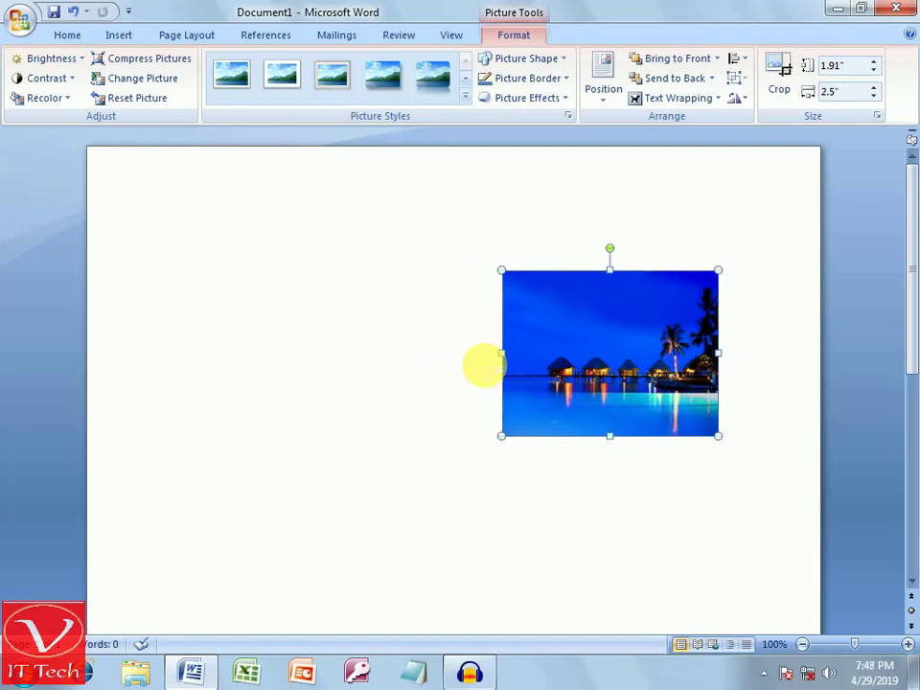
Change the picture's shape to an oval and give it an orange border from the standard colors.
left_click(564, 60)
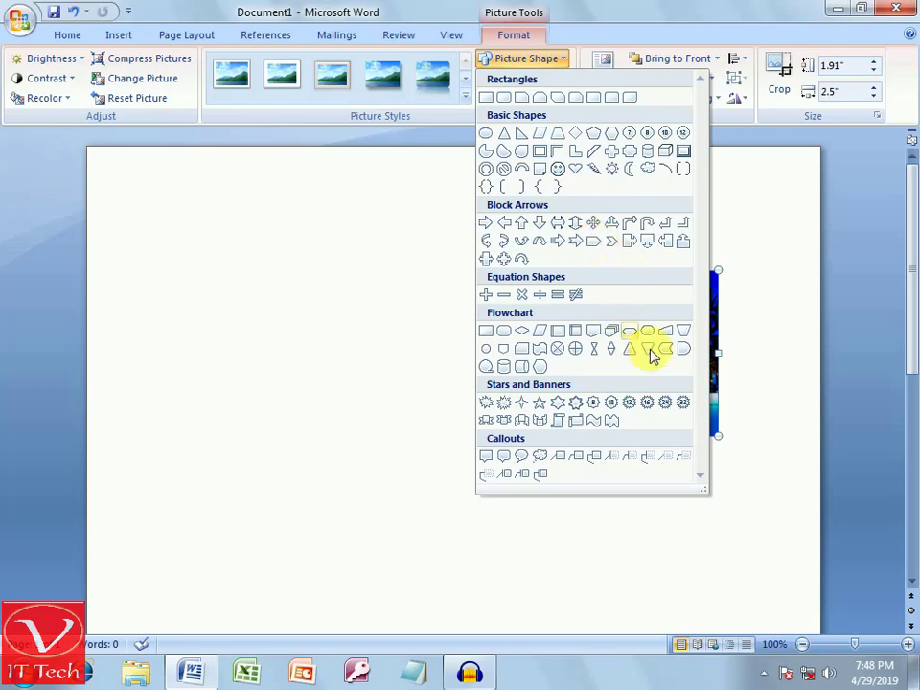
left_click(486, 138)
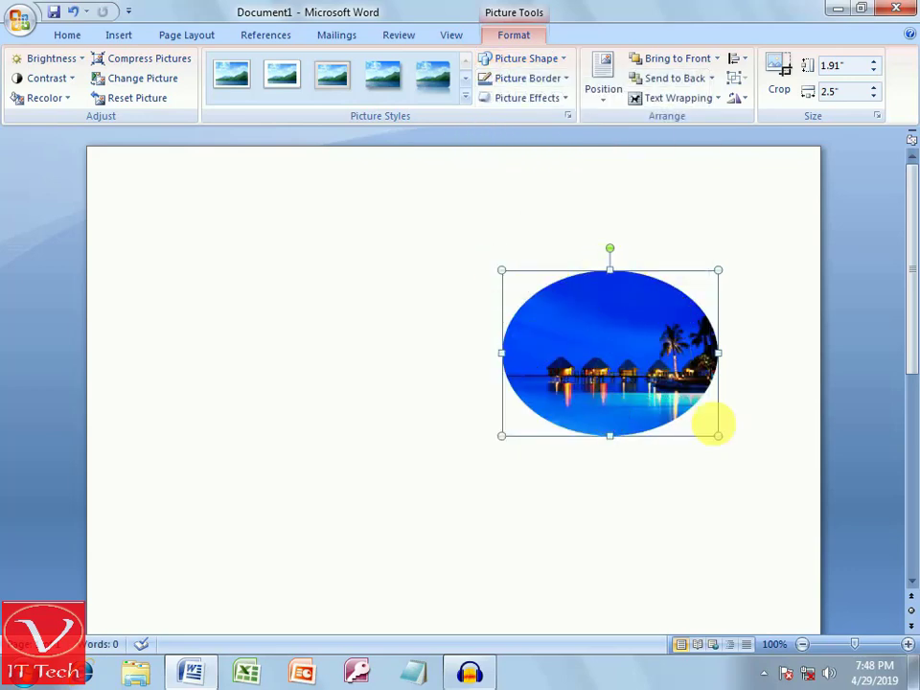
left_click(563, 83)
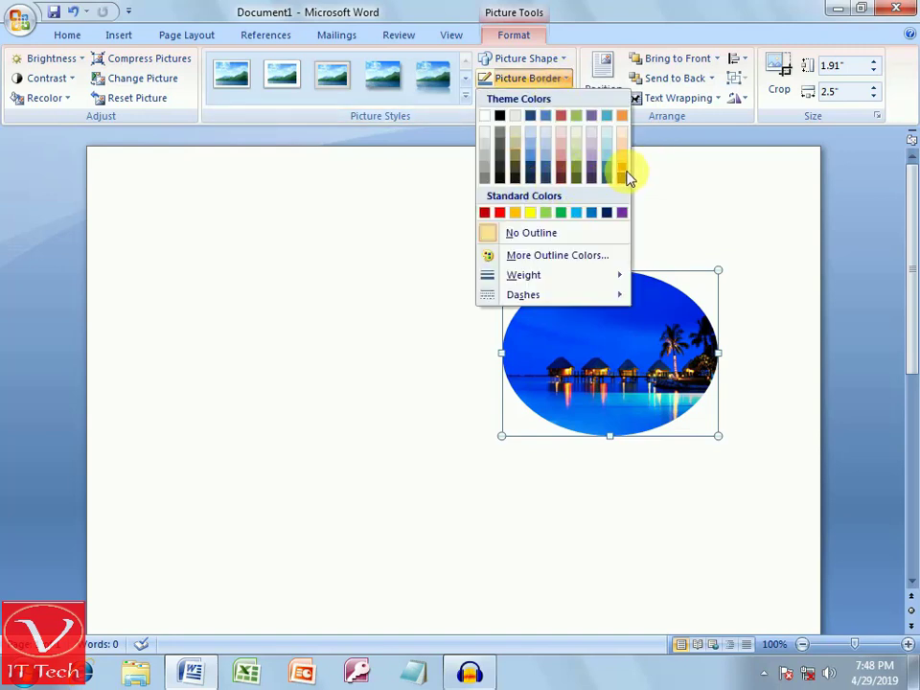
left_click(520, 213)
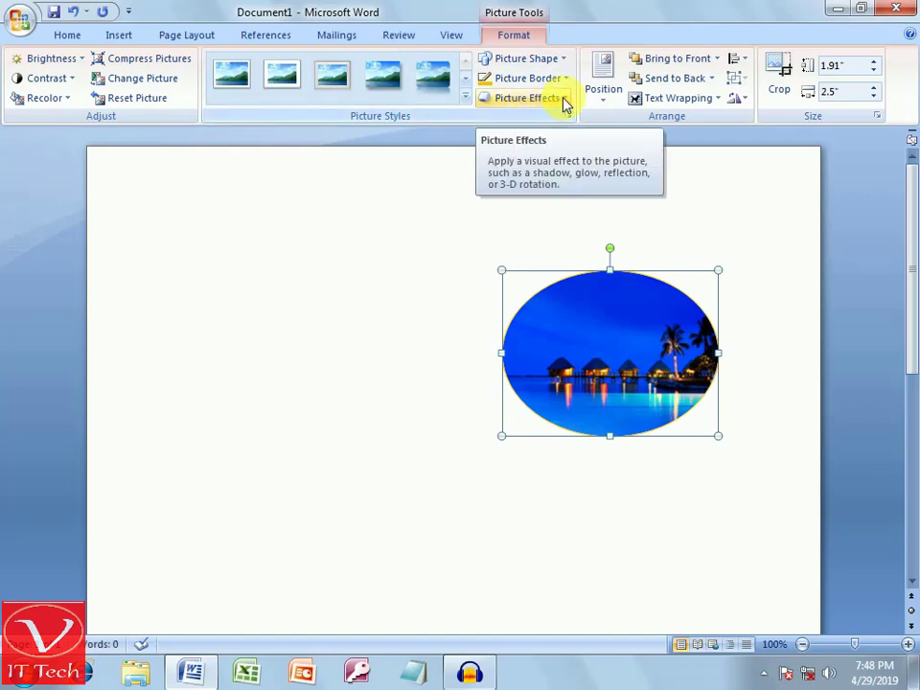
Apply the second Parallel 3-D Rotation preset to the oval picture.
left_click(566, 104)
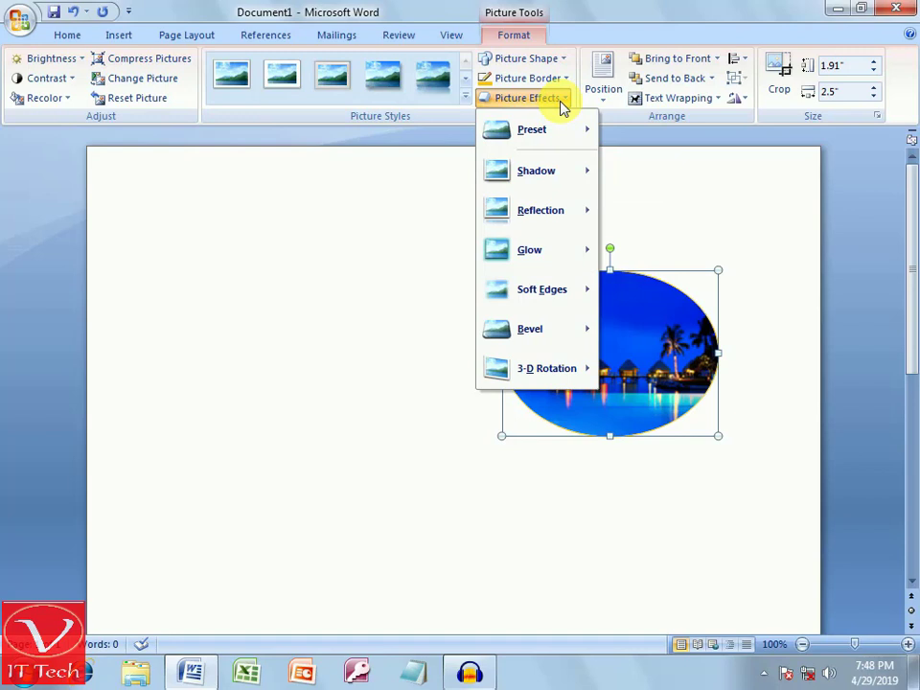
mouse_move(567, 380)
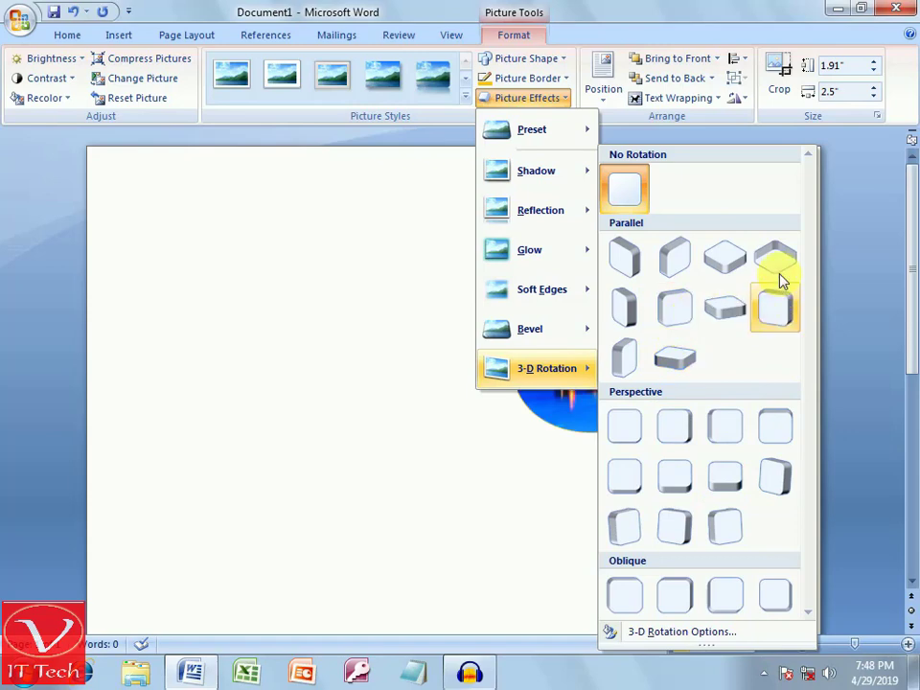
left_click(680, 268)
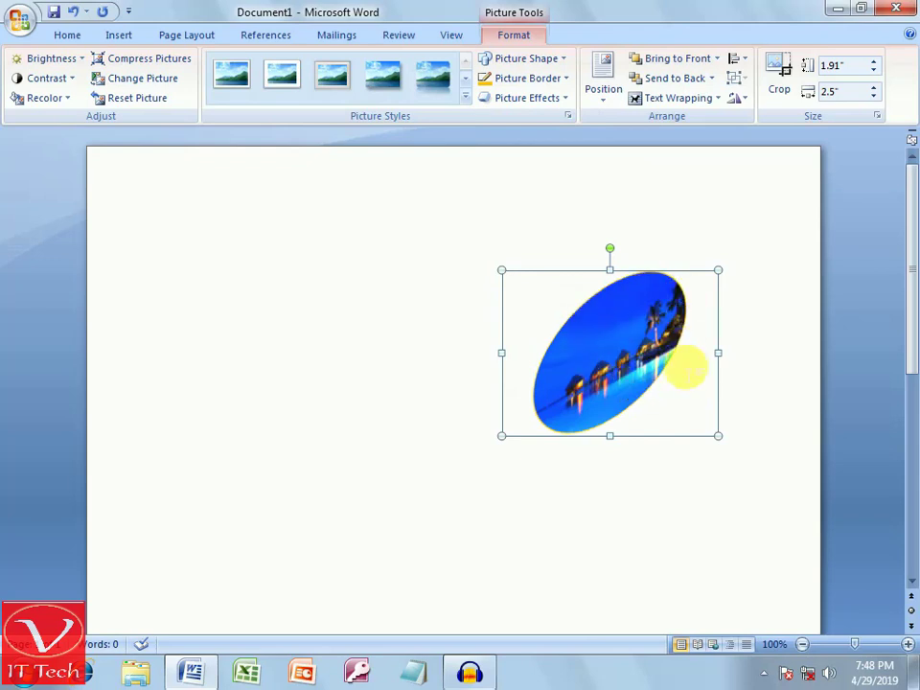
Add a reflection to the picture using the last preset of the Reflection Variations.
left_click(564, 98)
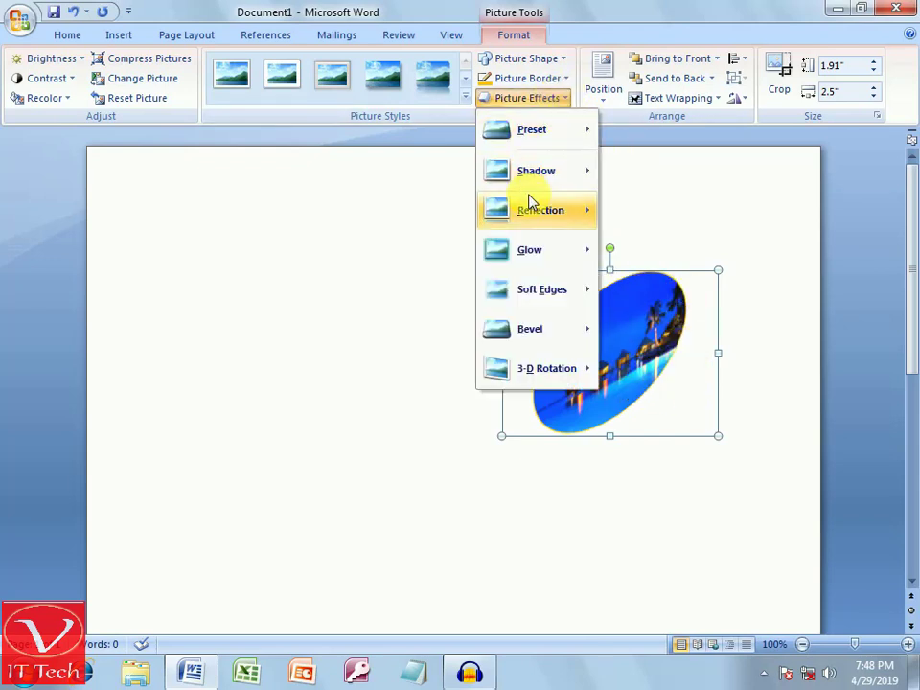
mouse_move(561, 176)
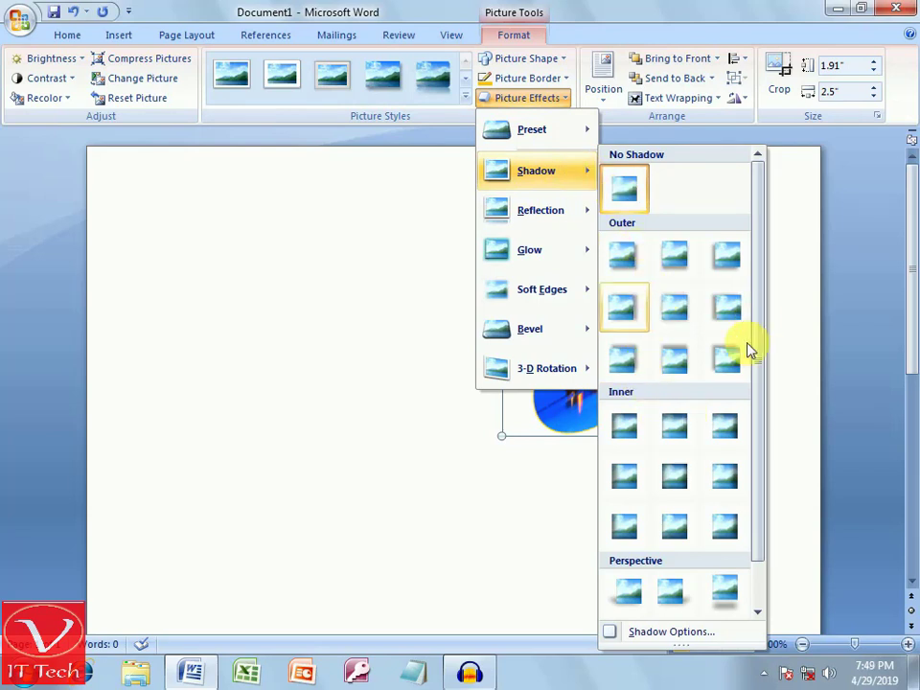
mouse_move(575, 213)
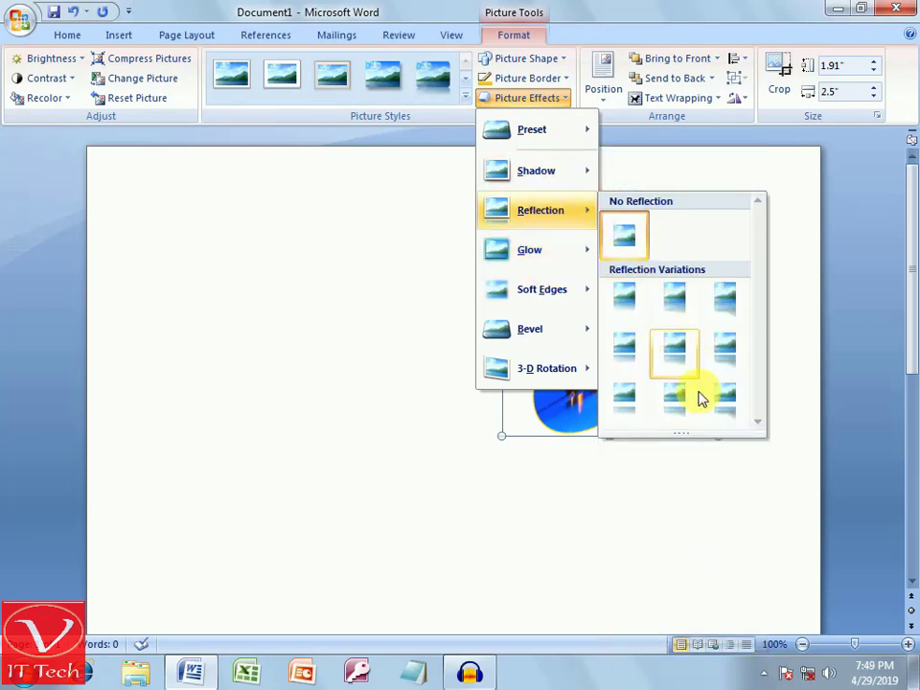
left_click(728, 416)
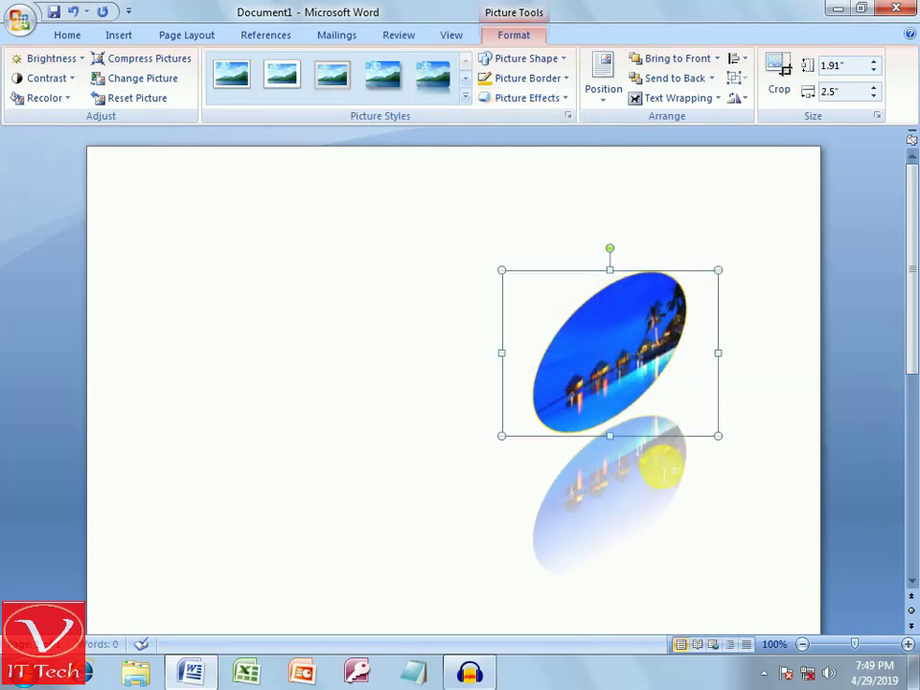
Add the largest red glow variation around the picture.
left_click(564, 98)
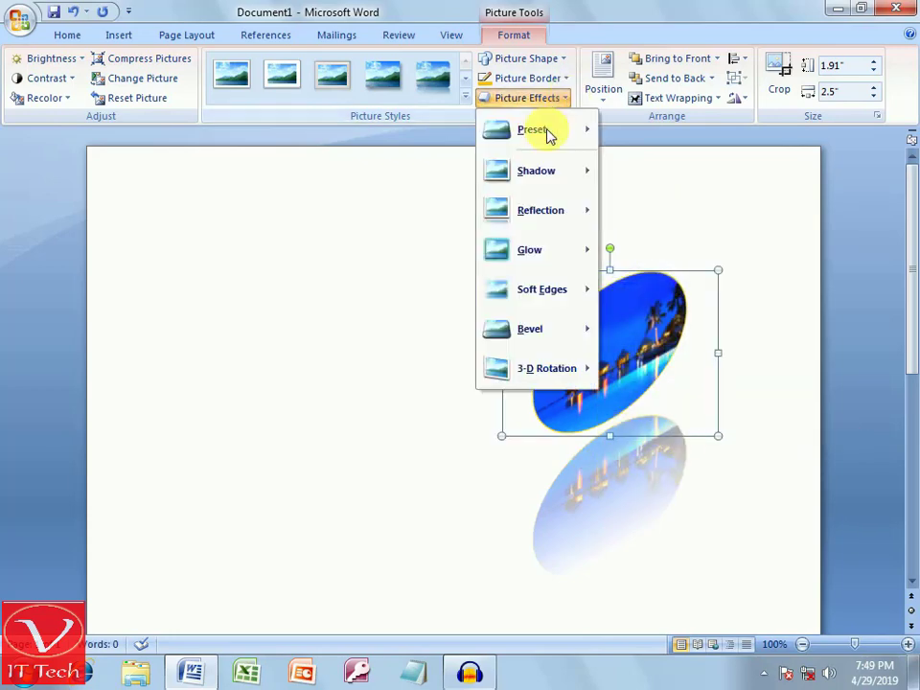
mouse_move(561, 294)
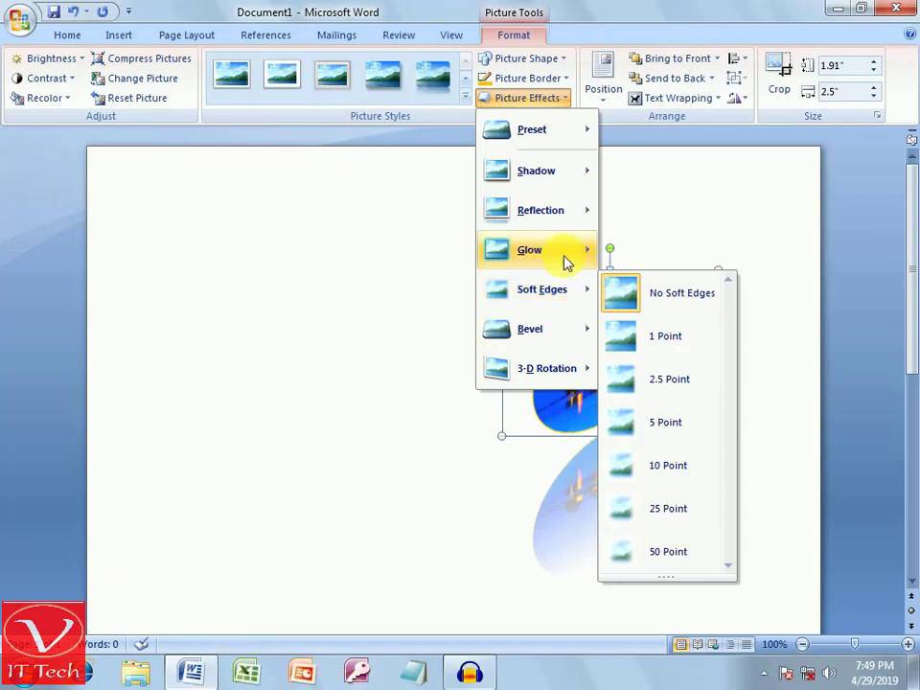
mouse_move(567, 261)
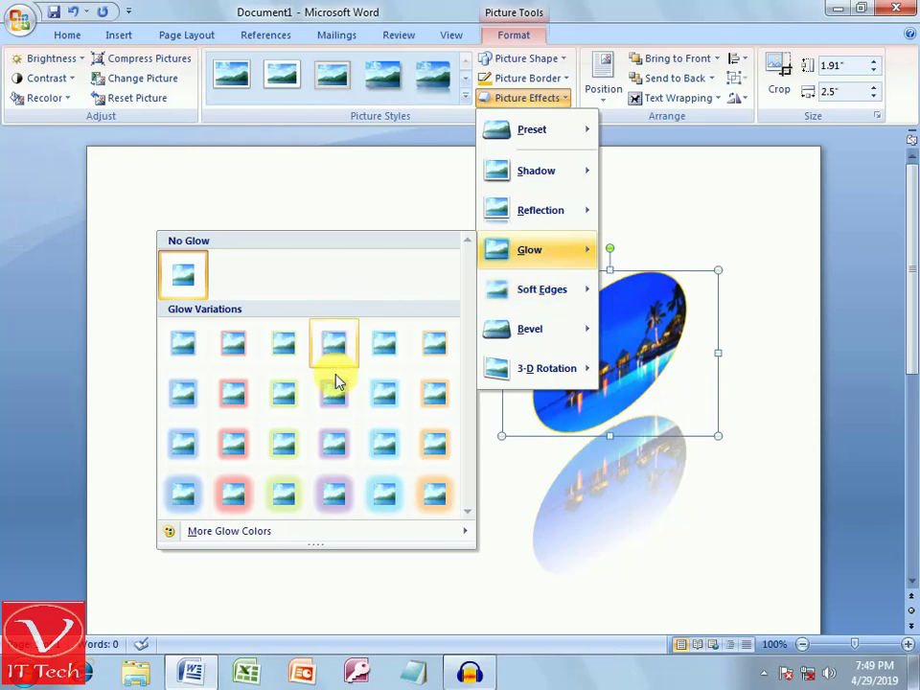
left_click(233, 500)
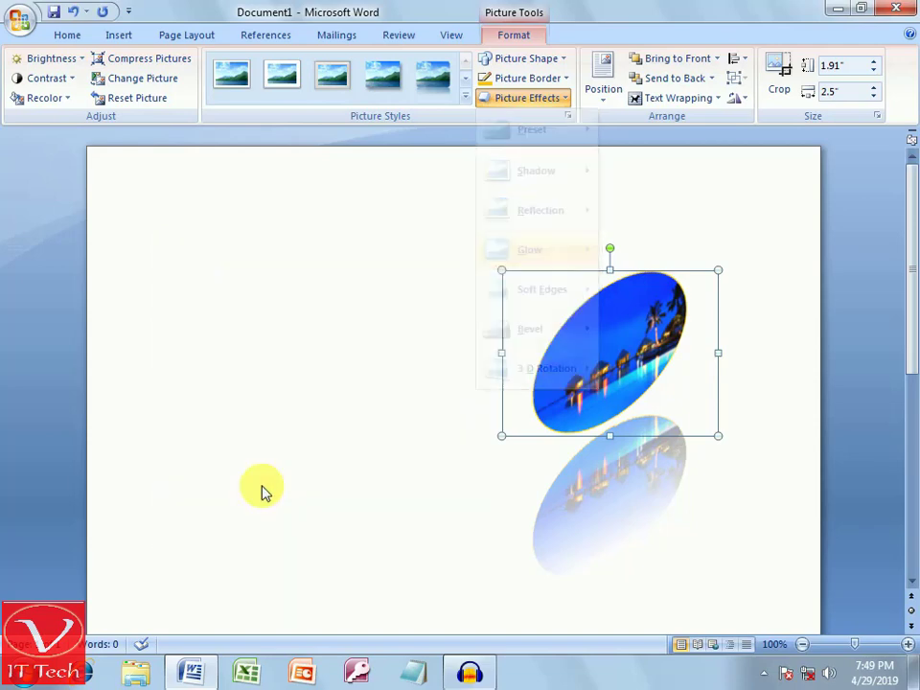
Reselect the picture and extend its crop frame outward at the upper-right corner to about 2.5" high by 2.68" wide.
left_click(632, 369)
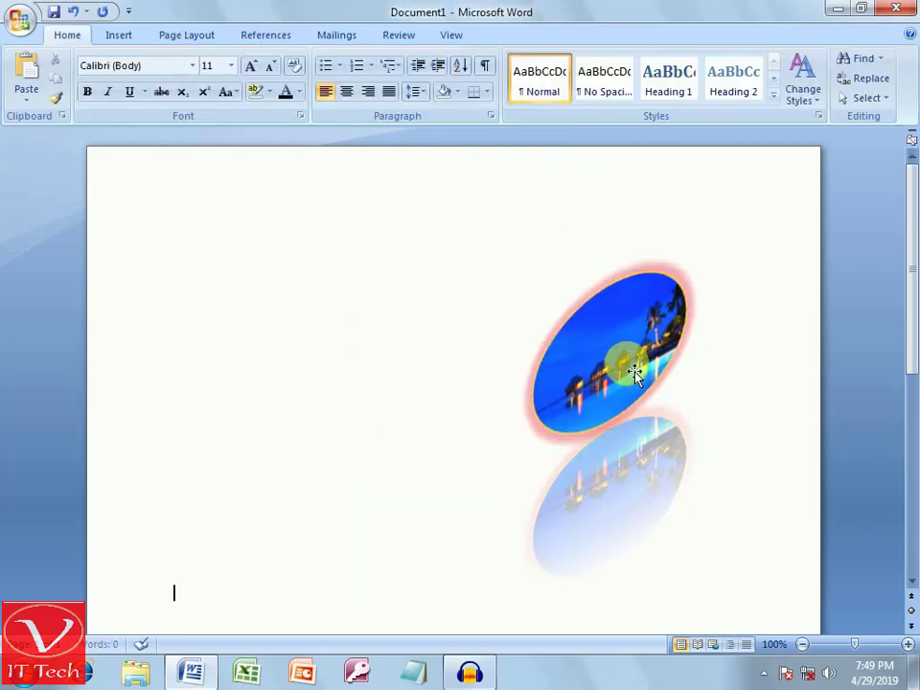
left_click(632, 370)
double_click(631, 372)
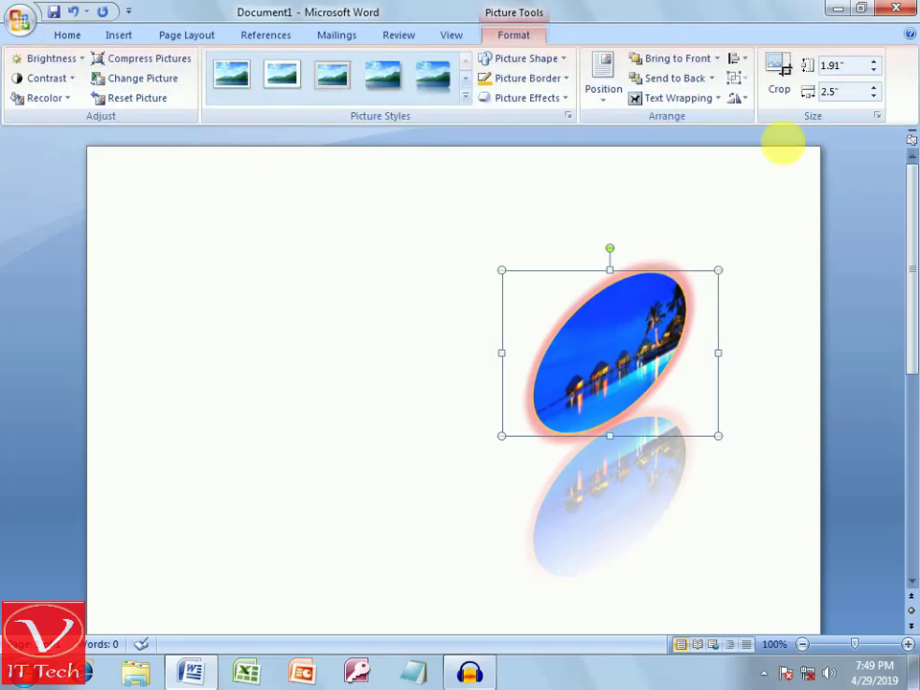
left_click(781, 89)
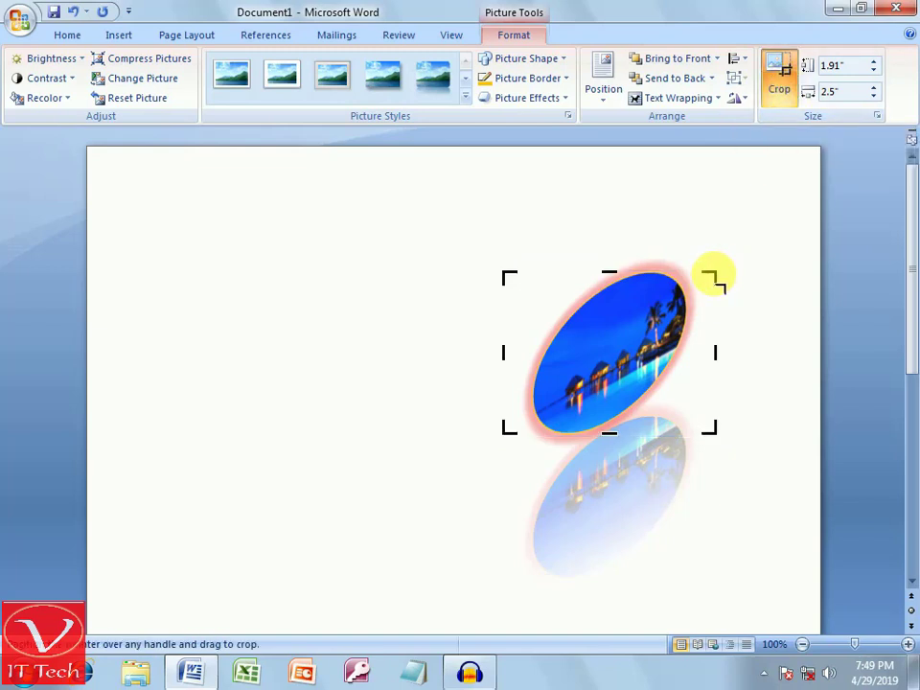
left_click_drag(709, 276, 731, 222)
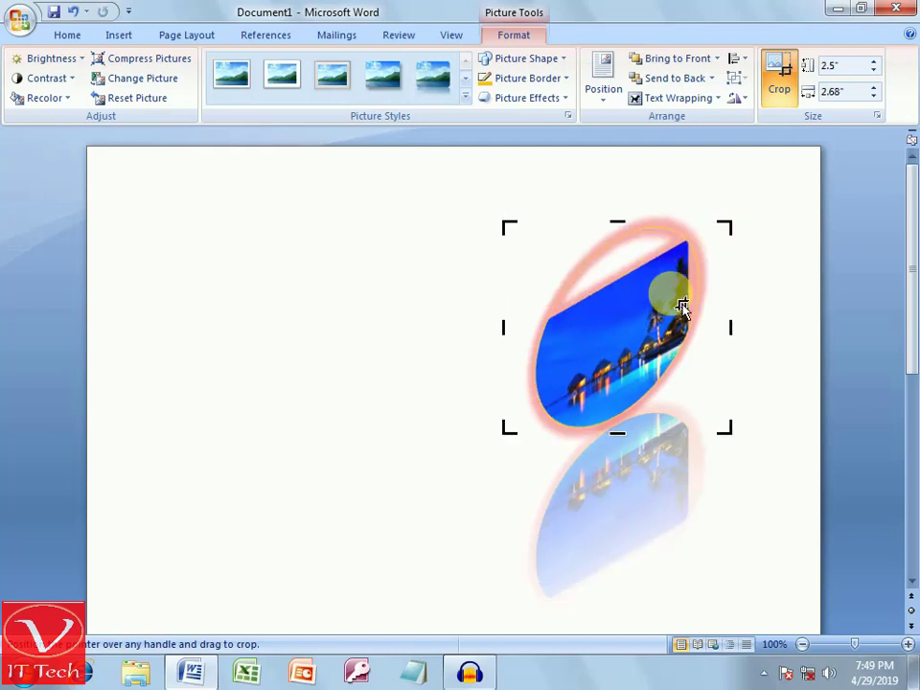
Crop the picture inward from its upper-right corner to about 1.91" high by 2.39" wide.
left_click_drag(729, 226, 708, 271)
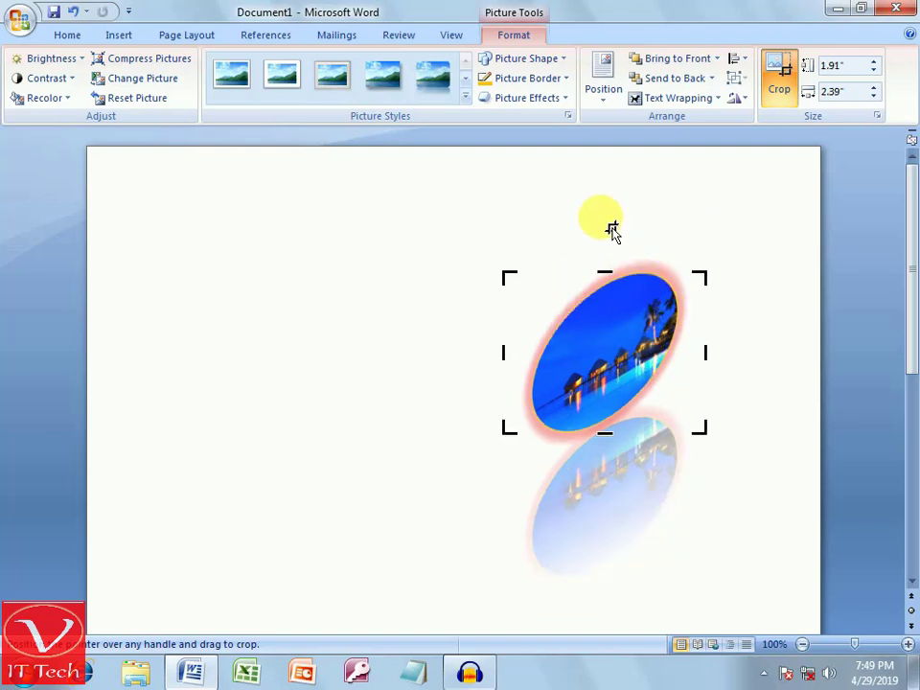
Set the picture's brightness to -20 % and its contrast to +10 %.
left_click(79, 60)
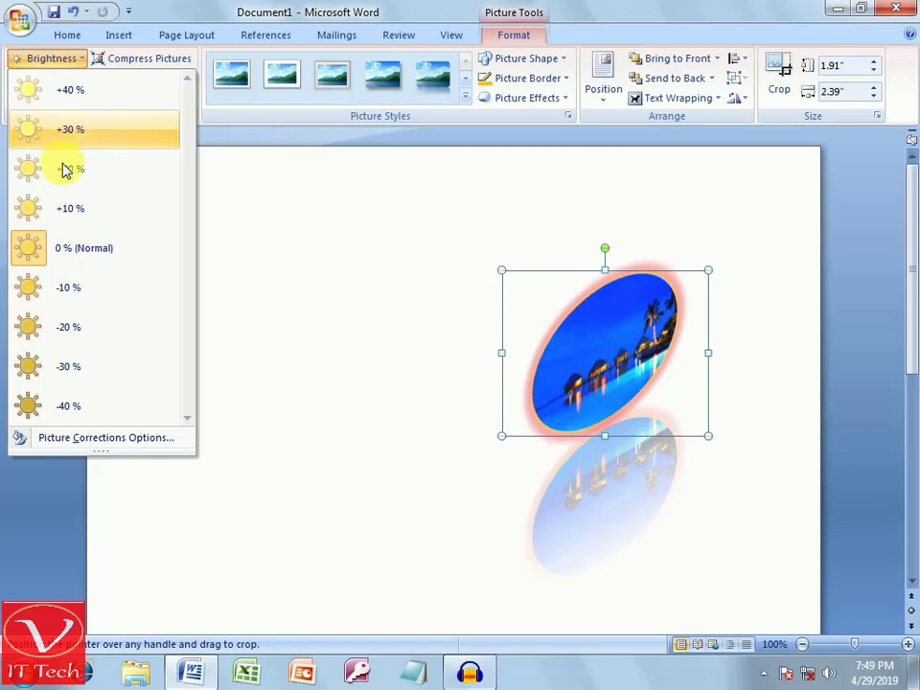
left_click(89, 331)
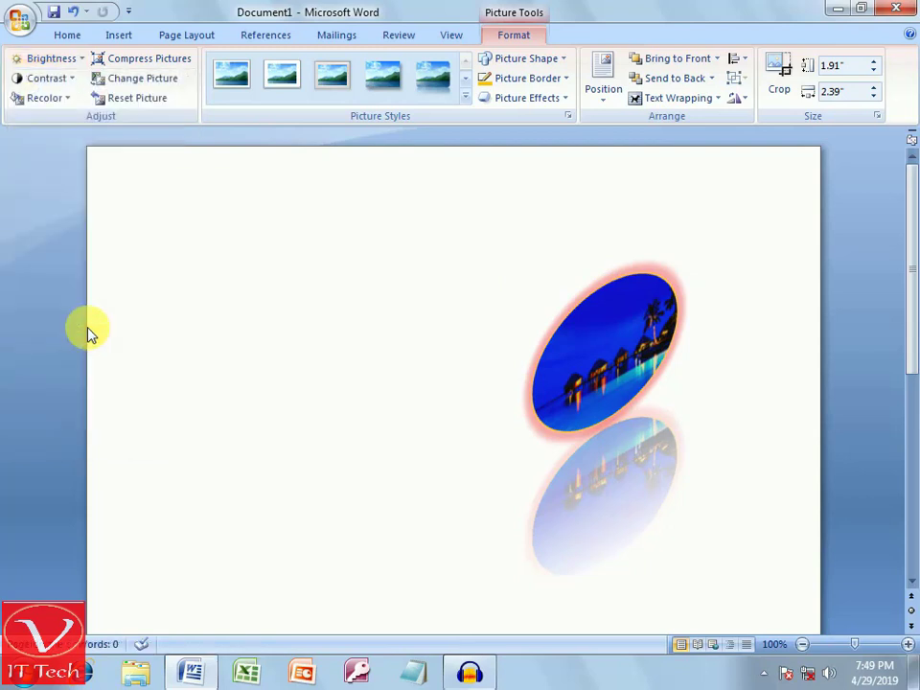
left_click(67, 79)
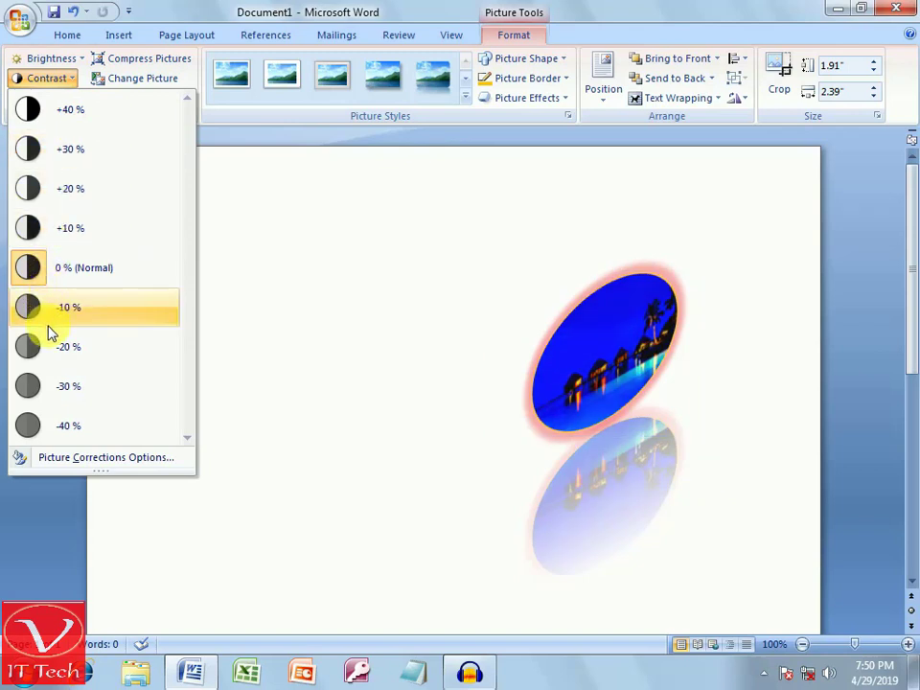
left_click(70, 230)
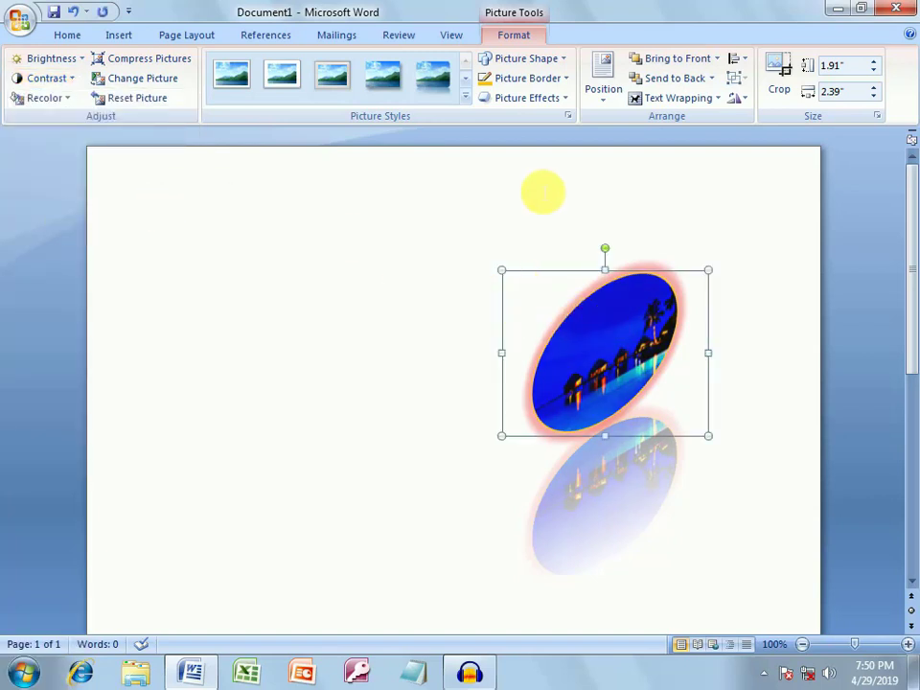
Apply the thick black double-frame picture style with a white inner line and move the picture toward the horizontal middle of the page.
left_click(467, 97)
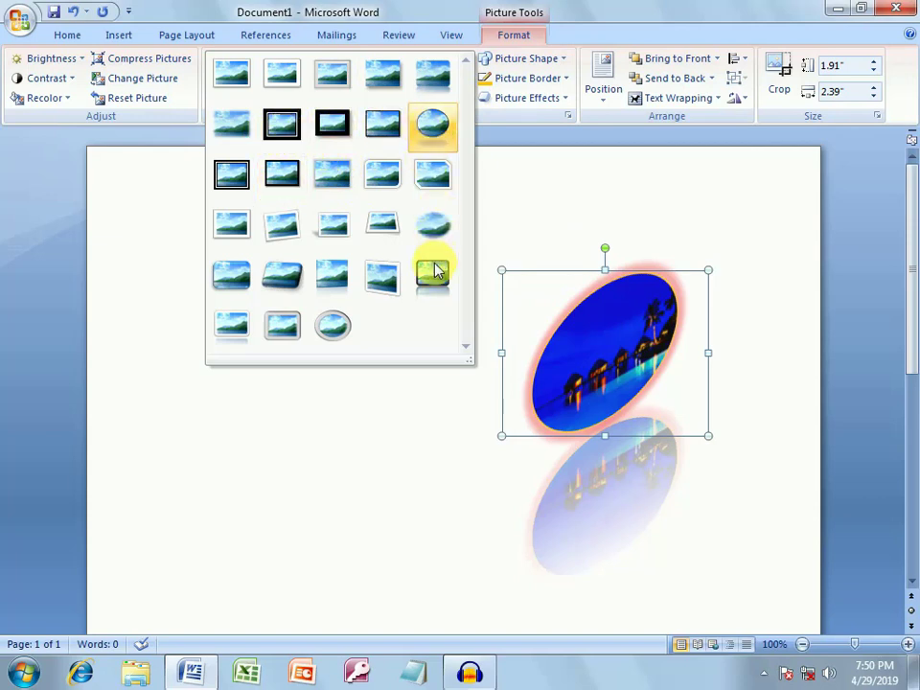
left_click(282, 130)
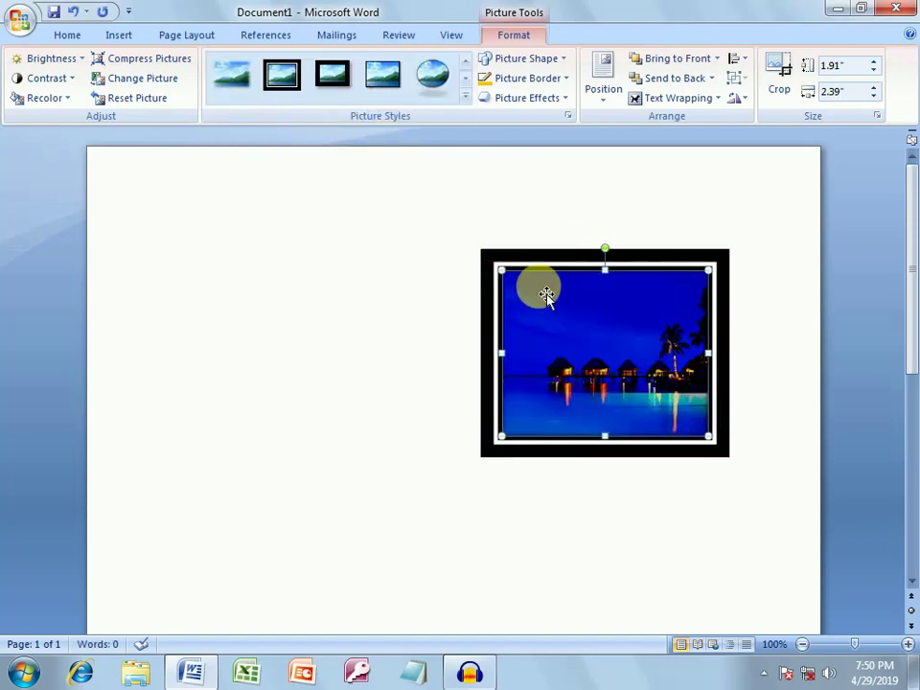
left_click_drag(667, 360, 568, 369)
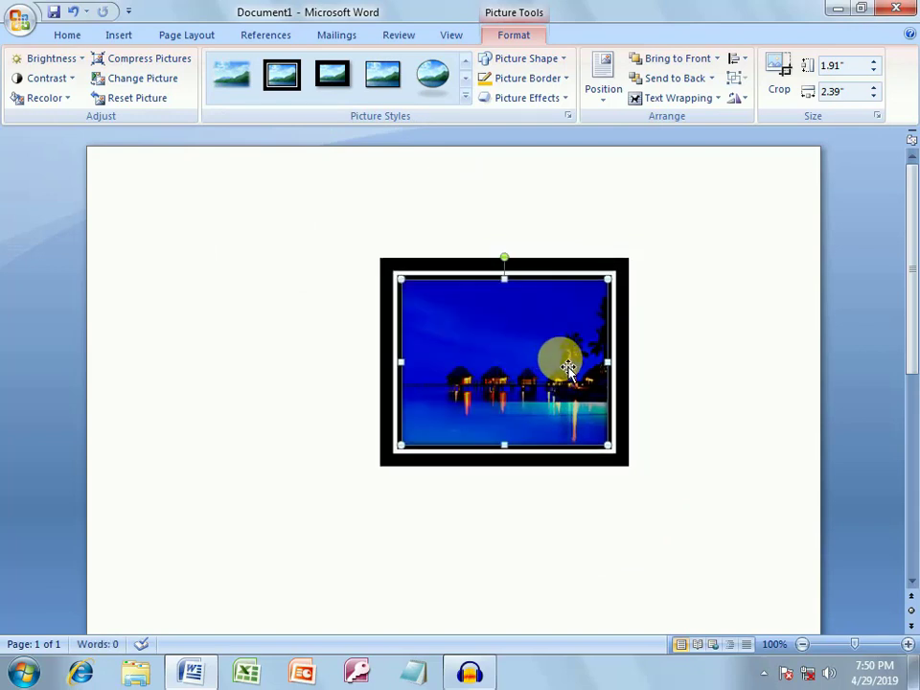